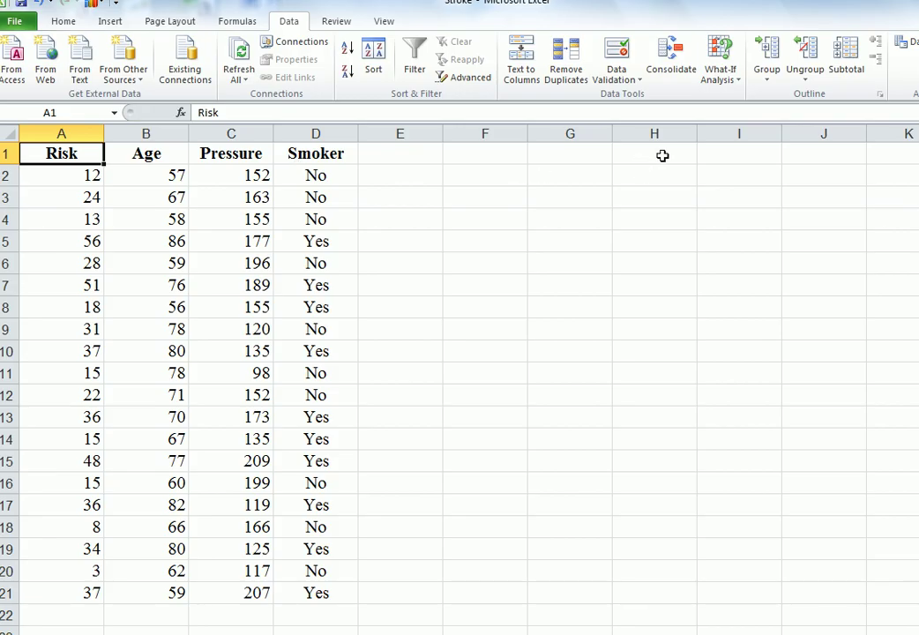
Enter a bold 'Smoker' heading in H1 and begin an IF formula in H5
{"action": "left_click", "coordinate": [661, 155]}
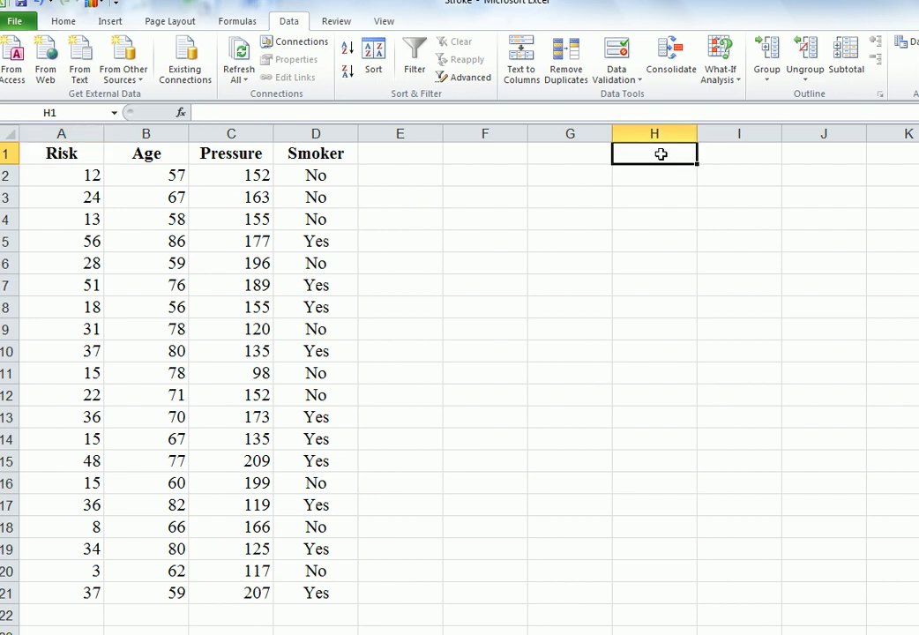
{"action": "type", "text": "Smok"}
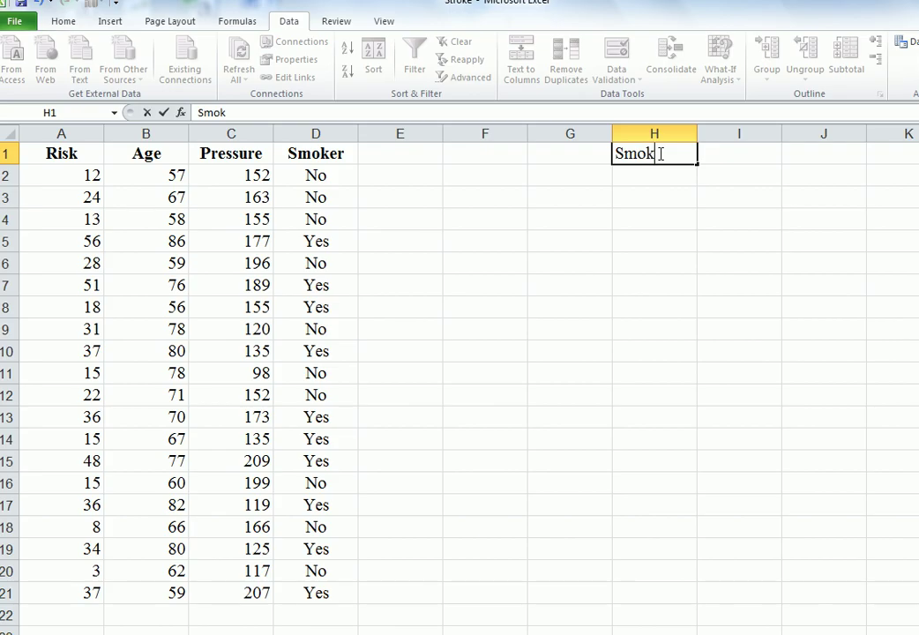
{"action": "type", "text": "er"}
{"action": "double_click", "coordinate": [615, 152]}
{"action": "key", "text": "ctrl+b"}
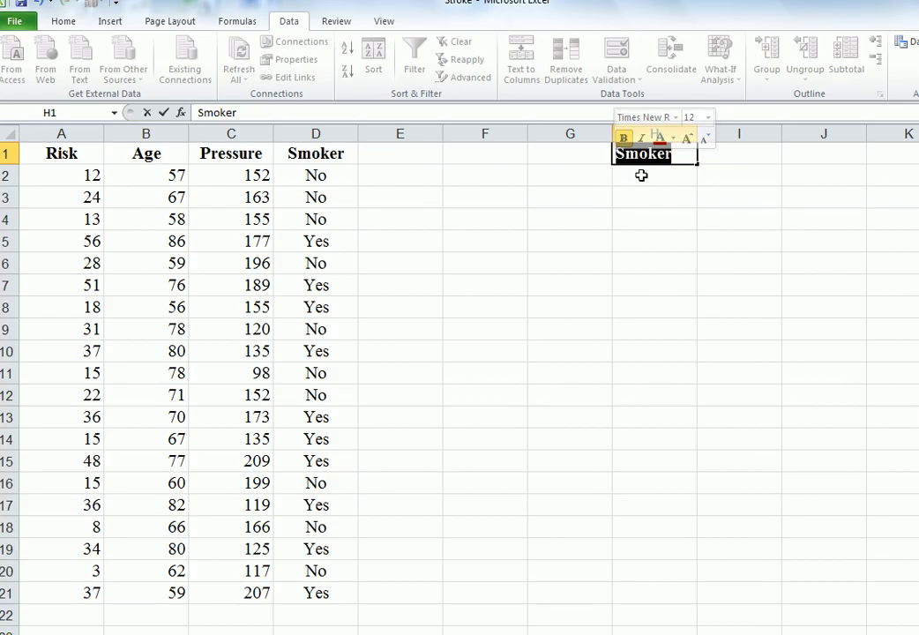
{"action": "left_click", "coordinate": [642, 175]}
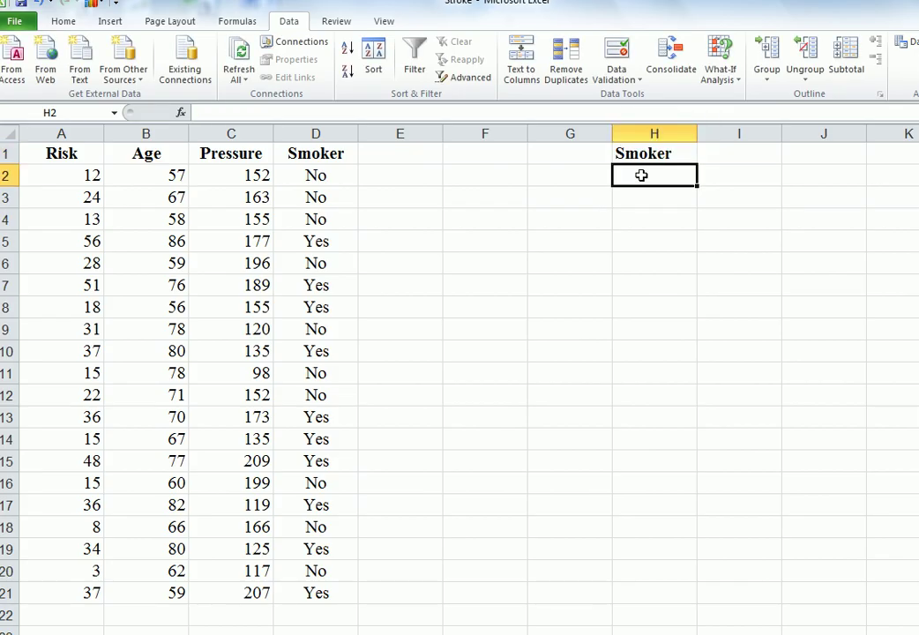
{"action": "left_click", "coordinate": [655, 242]}
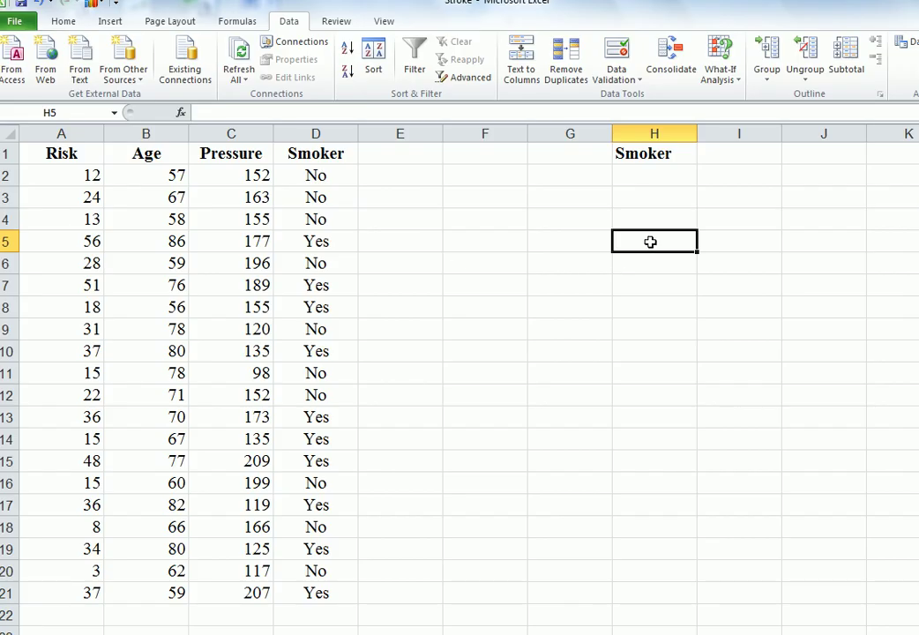
{"action": "type", "text": "=if"}
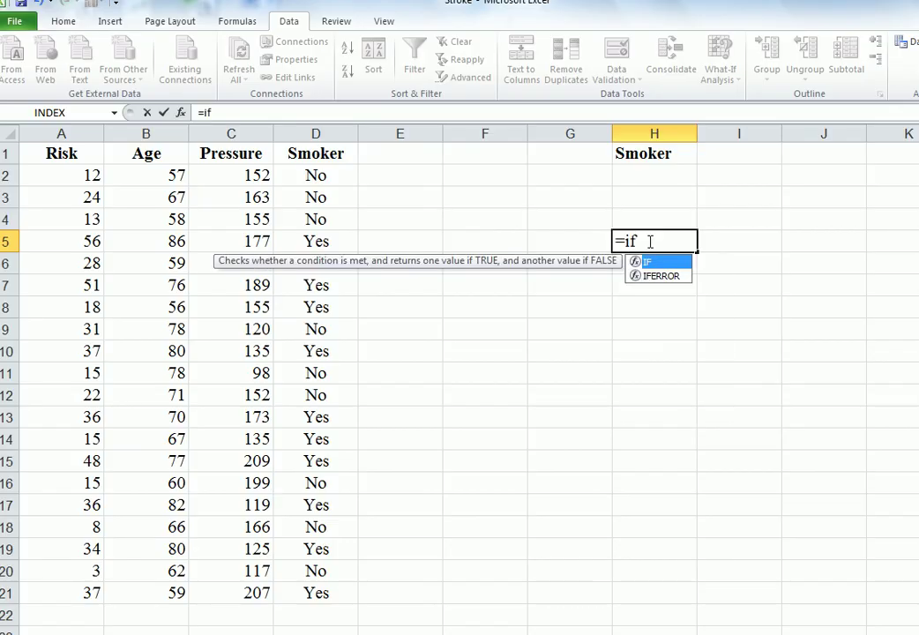
{"action": "type", "text": "("}
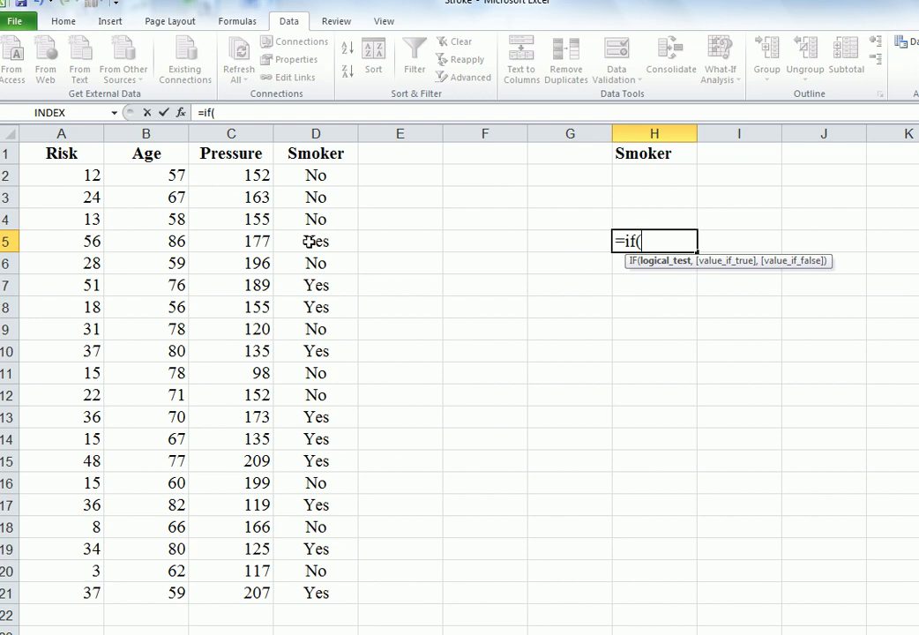
Complete H5 as =IF(D5="Yes",1,0) so the Yes smoker in row 5 returns 1
{"action": "left_click", "coordinate": [309, 242]}
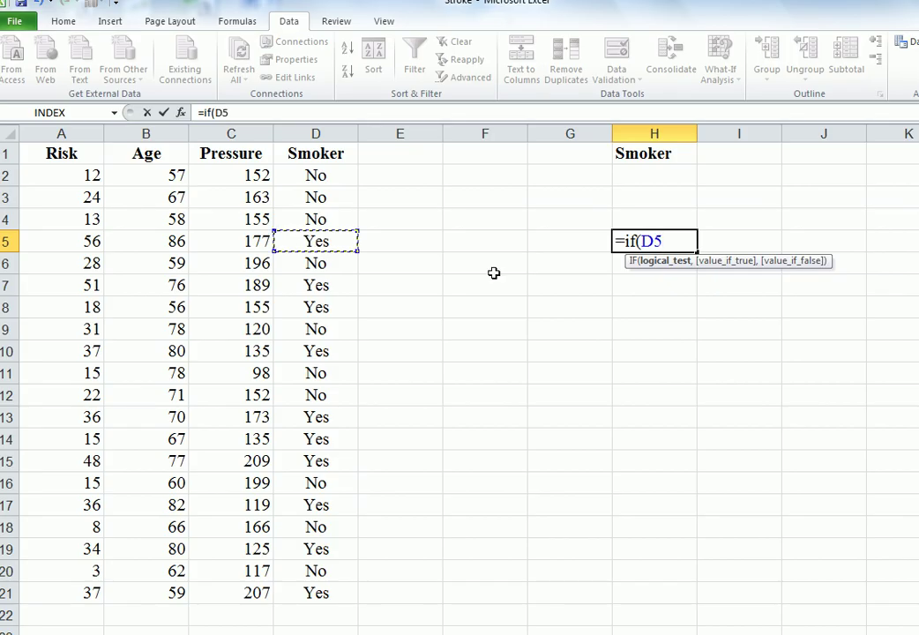
{"action": "type", "text": "="}
{"action": "type", "text": "\"Yes"}
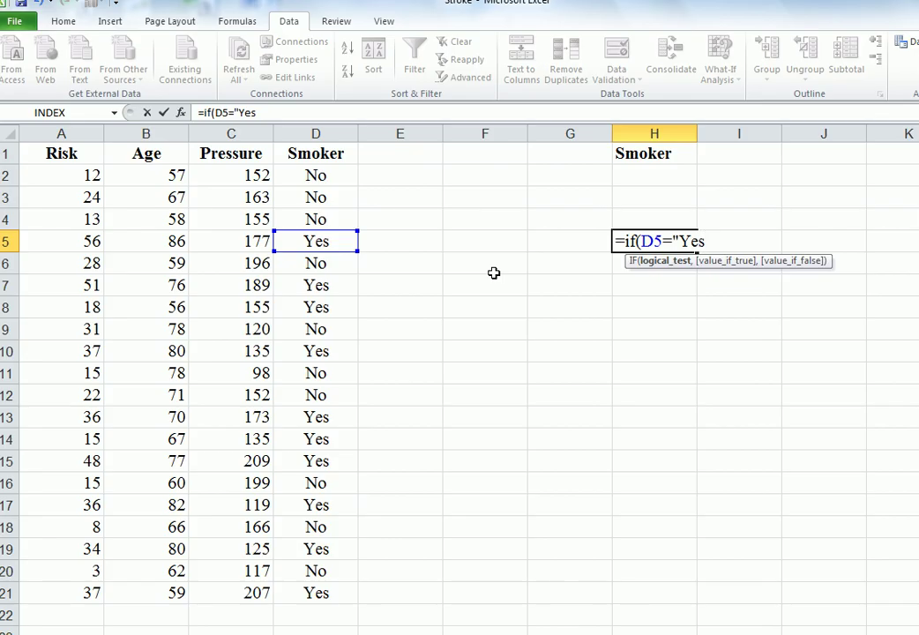
{"action": "type", "text": "\",1,0"}
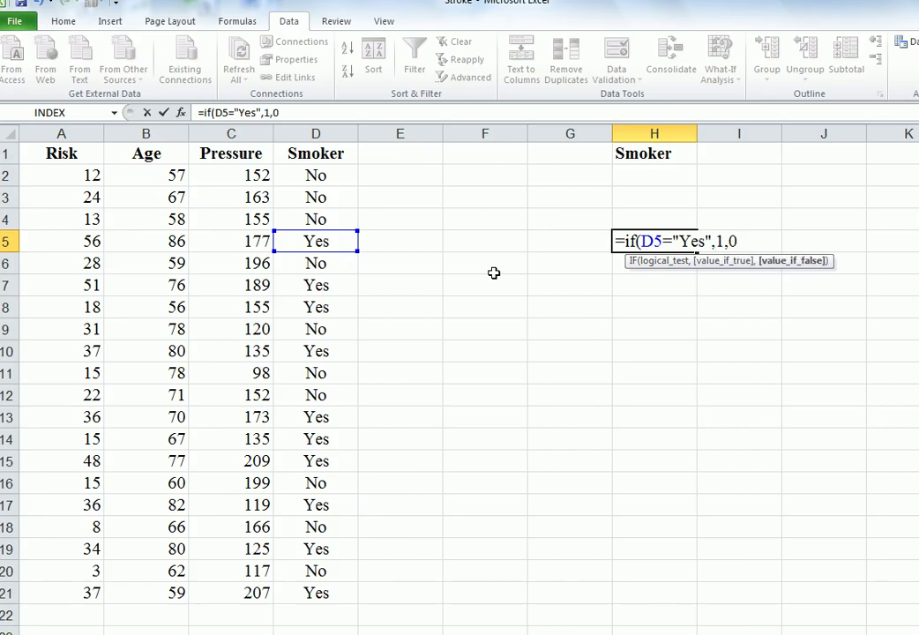
{"action": "type", "text": ")"}
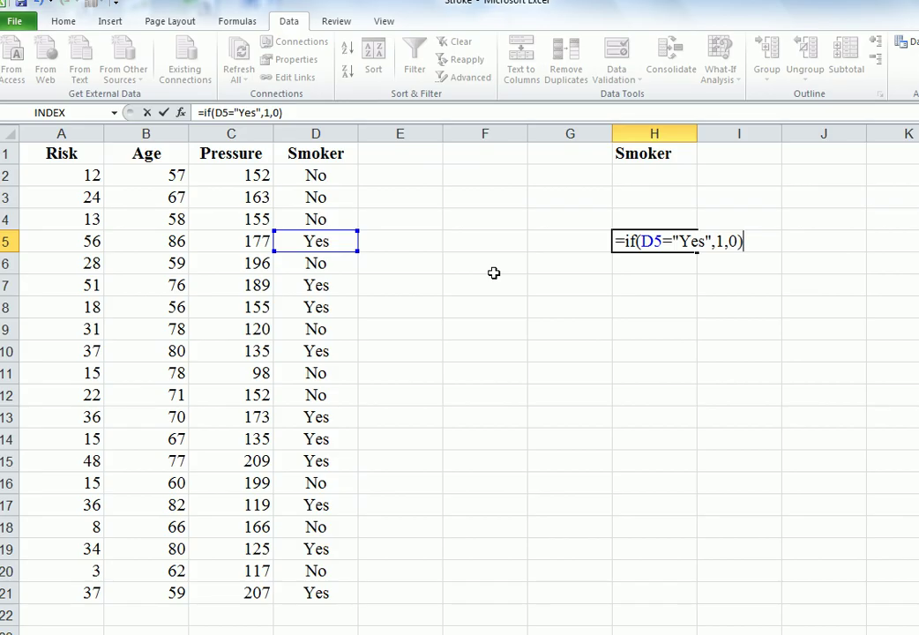
{"action": "key", "text": "Return"}
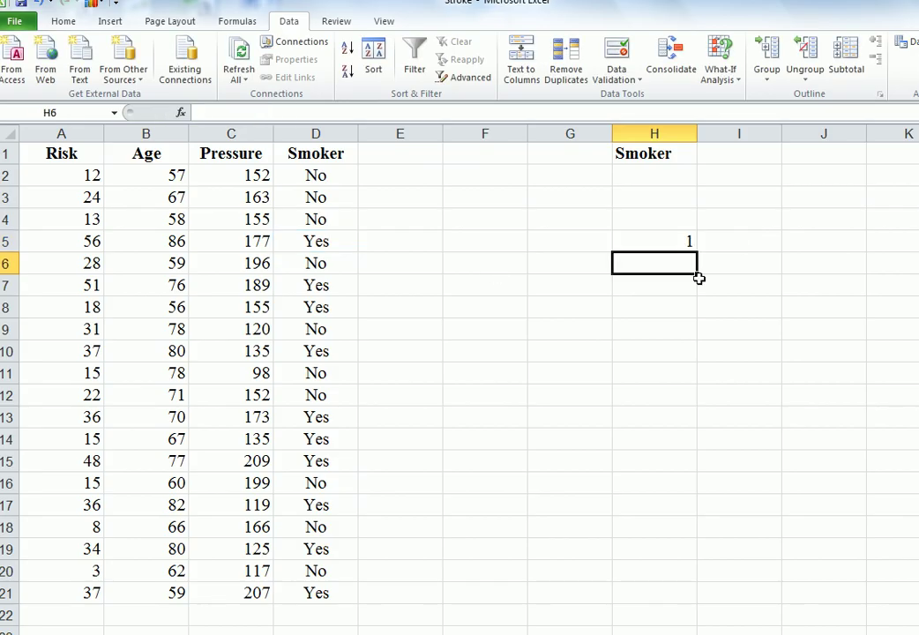
Fill the H5 smoker formula across H2:H21, then select the Risk, Age and Pressure data A1:C21
{"action": "left_click", "coordinate": [673, 241]}
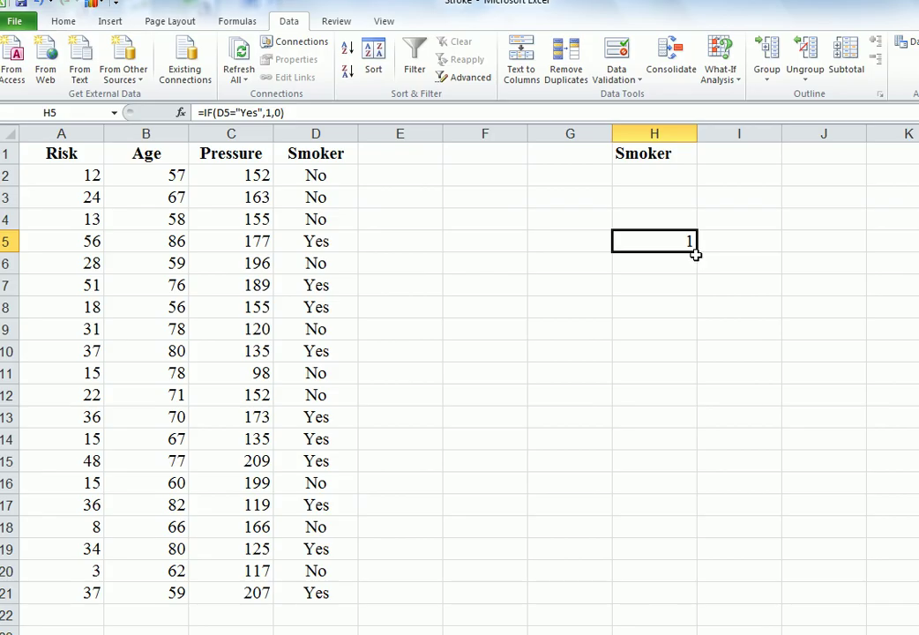
{"action": "left_click_drag", "start_coordinate": [695, 253], "coordinate": [688, 177]}
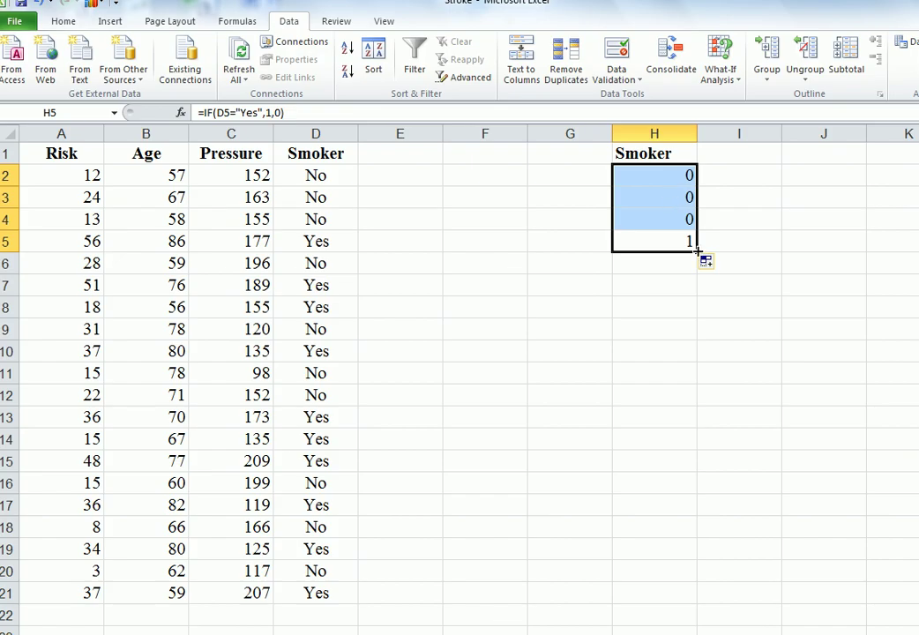
{"action": "left_click_drag", "start_coordinate": [696, 251], "coordinate": [672, 597]}
{"action": "left_click", "coordinate": [531, 416]}
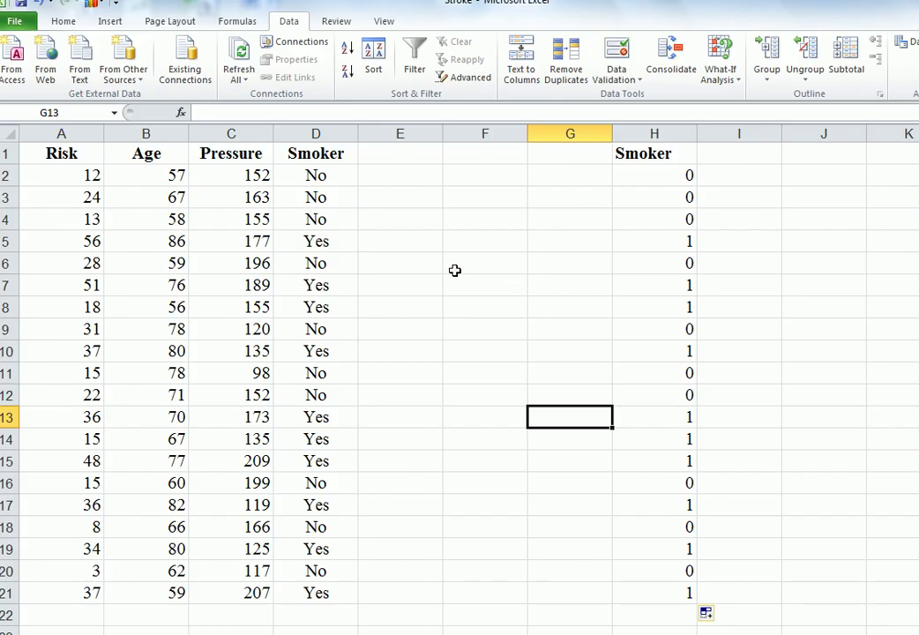
{"action": "left_click_drag", "start_coordinate": [64, 152], "coordinate": [211, 588]}
Copy A1:C21 and paste the Risk, Age and Pressure columns into E1:G21
{"action": "right_click", "coordinate": [150, 322]}
{"action": "left_click", "coordinate": [188, 350]}
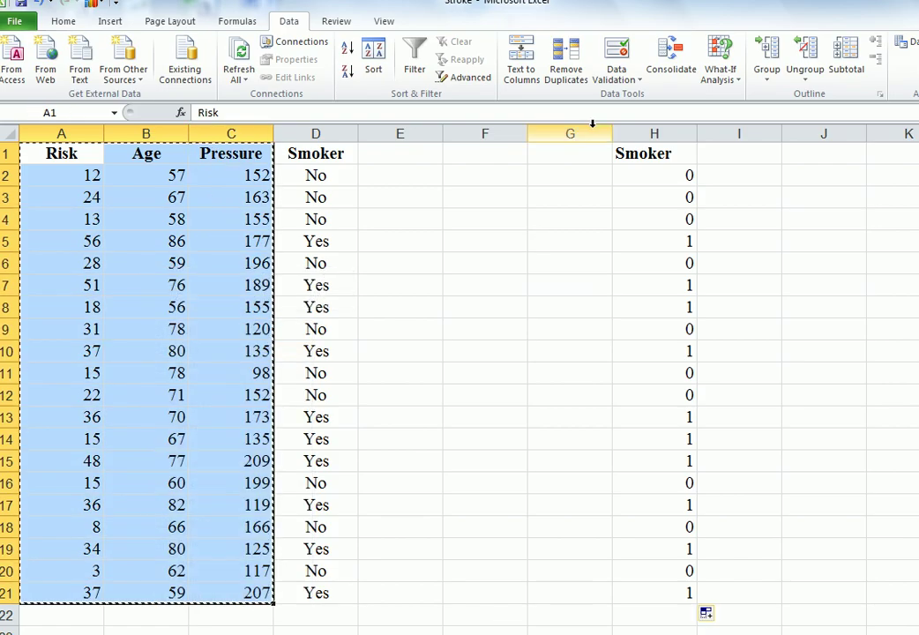
{"action": "left_click", "coordinate": [390, 157]}
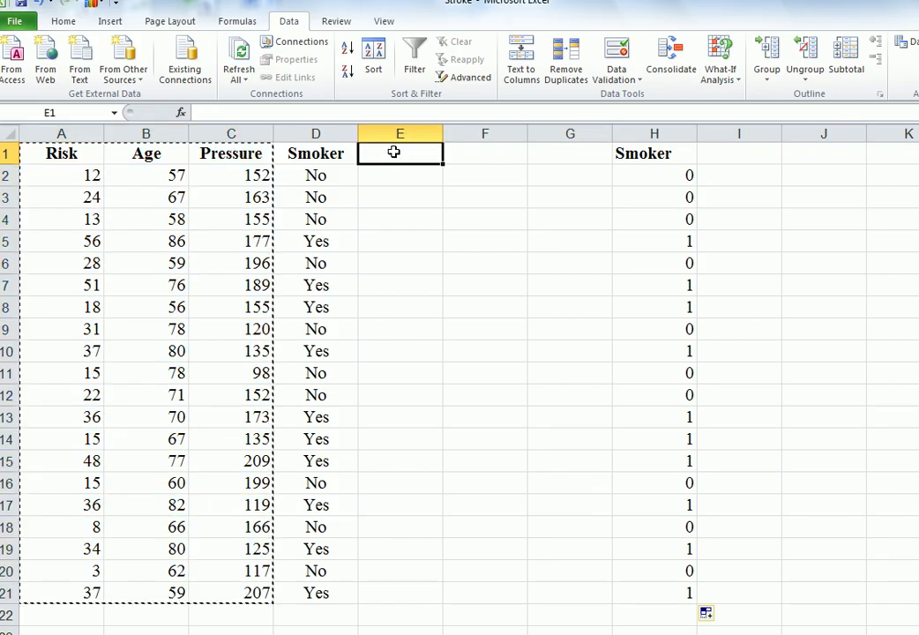
{"action": "right_click", "coordinate": [393, 153]}
{"action": "left_click", "coordinate": [429, 216]}
{"action": "left_click", "coordinate": [886, 246]}
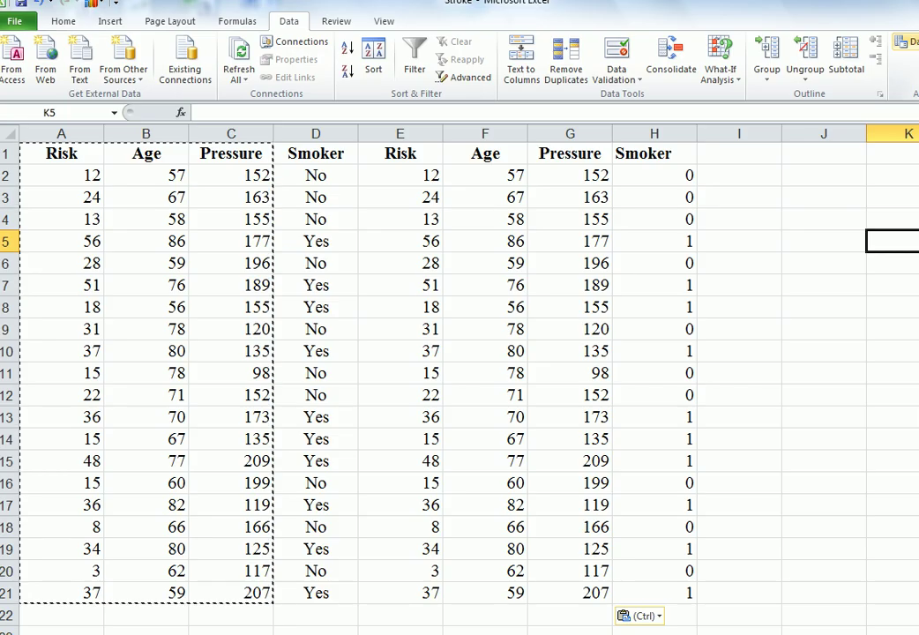
Start a Data Analysis Regression with Y range E1:E21 and X range F1:H21
{"action": "left_click", "coordinate": [908, 44]}
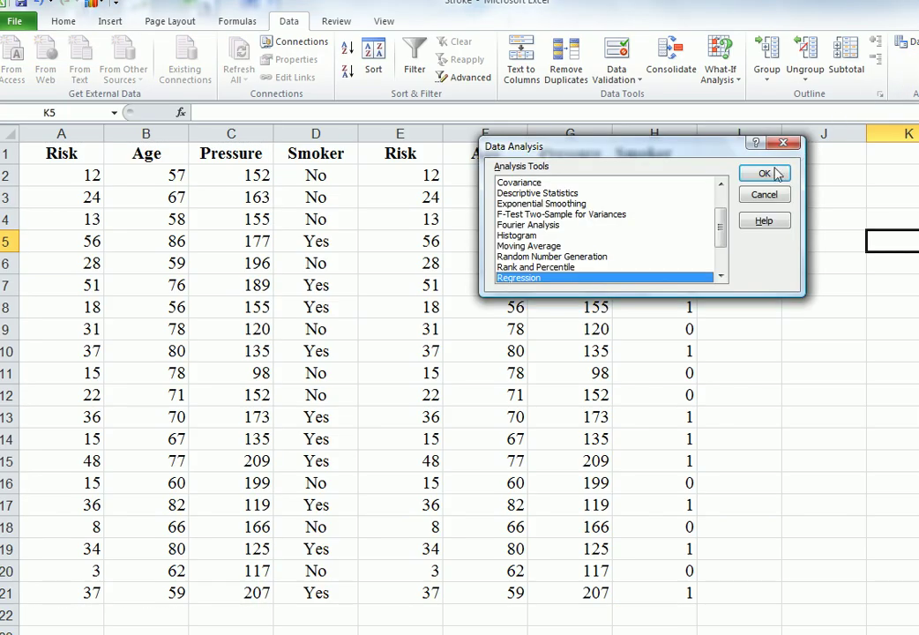
{"action": "left_click", "coordinate": [765, 175]}
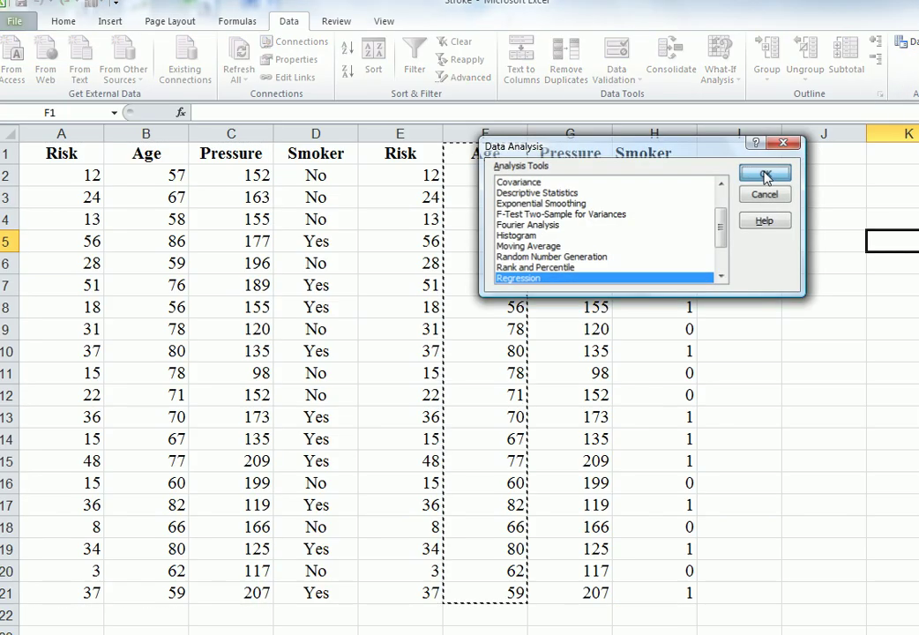
{"action": "left_click_drag", "start_coordinate": [680, 78], "coordinate": [198, 65]}
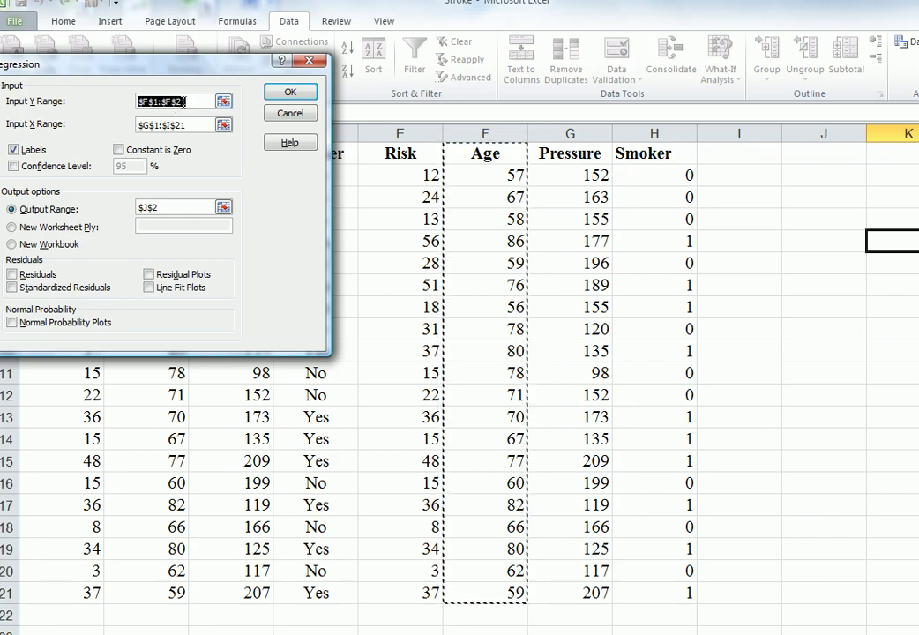
{"action": "left_click", "coordinate": [223, 104]}
{"action": "left_click_drag", "start_coordinate": [391, 156], "coordinate": [386, 584]}
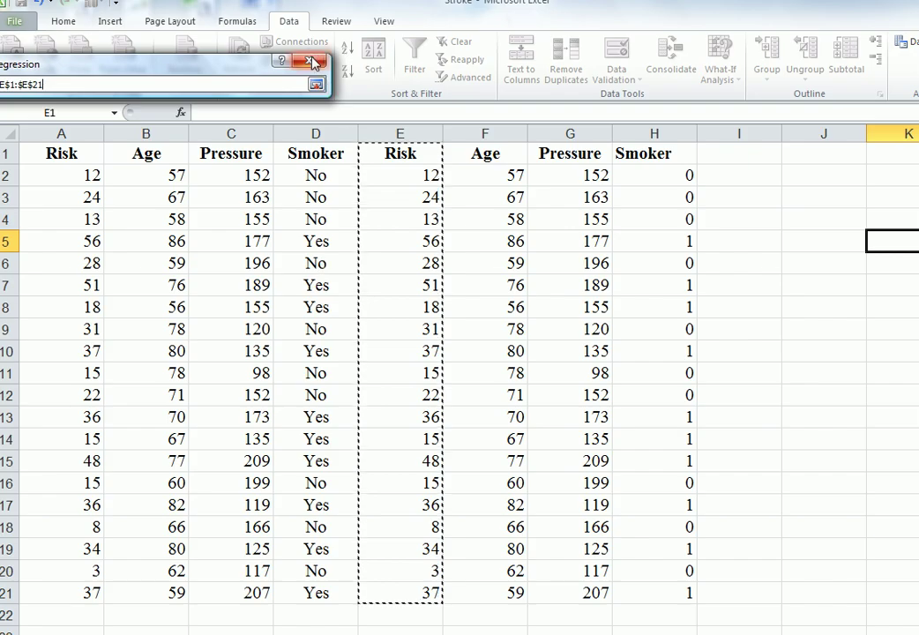
{"action": "left_click", "coordinate": [318, 84]}
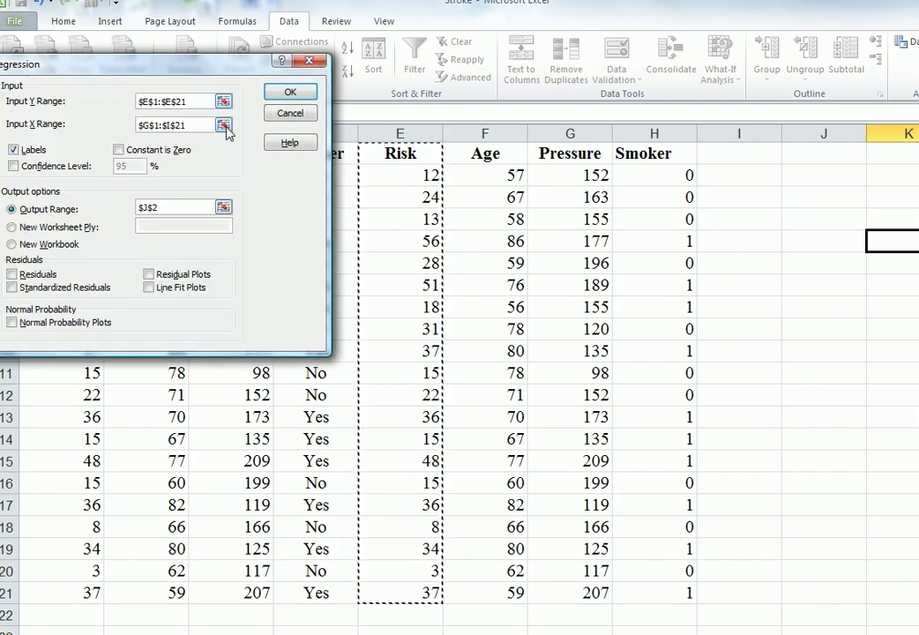
{"action": "left_click", "coordinate": [224, 124]}
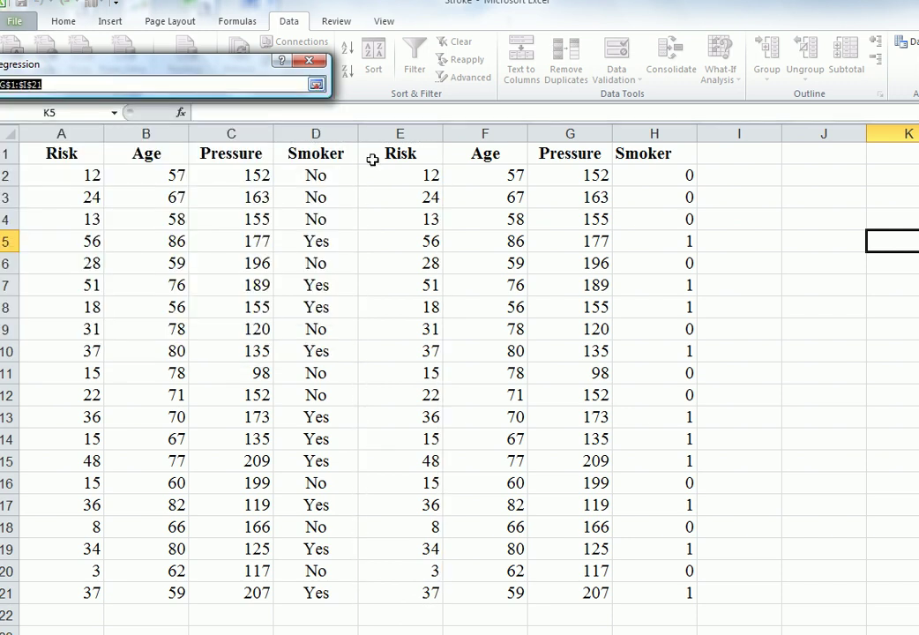
{"action": "left_click_drag", "start_coordinate": [473, 155], "coordinate": [650, 584]}
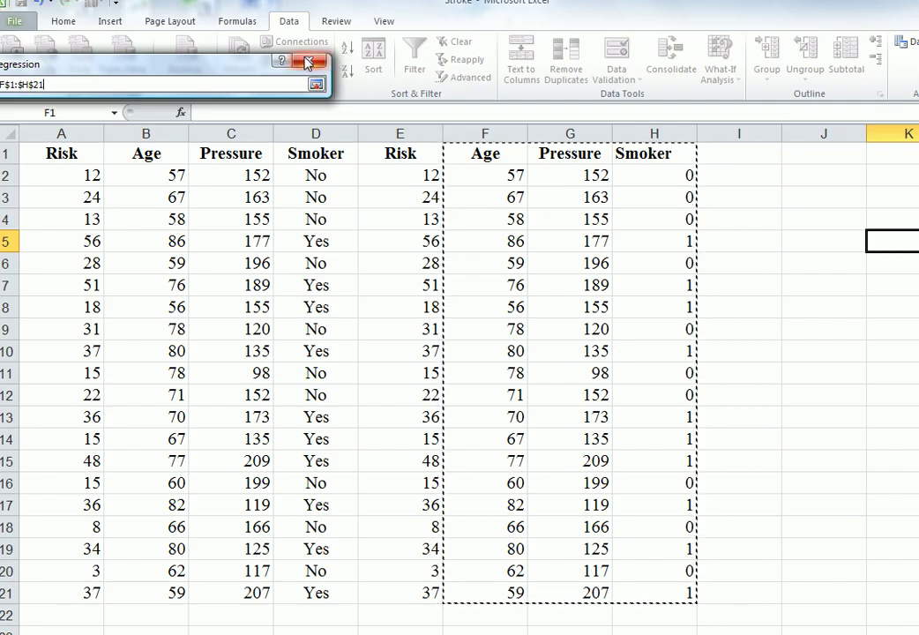
{"action": "key", "text": "Return"}
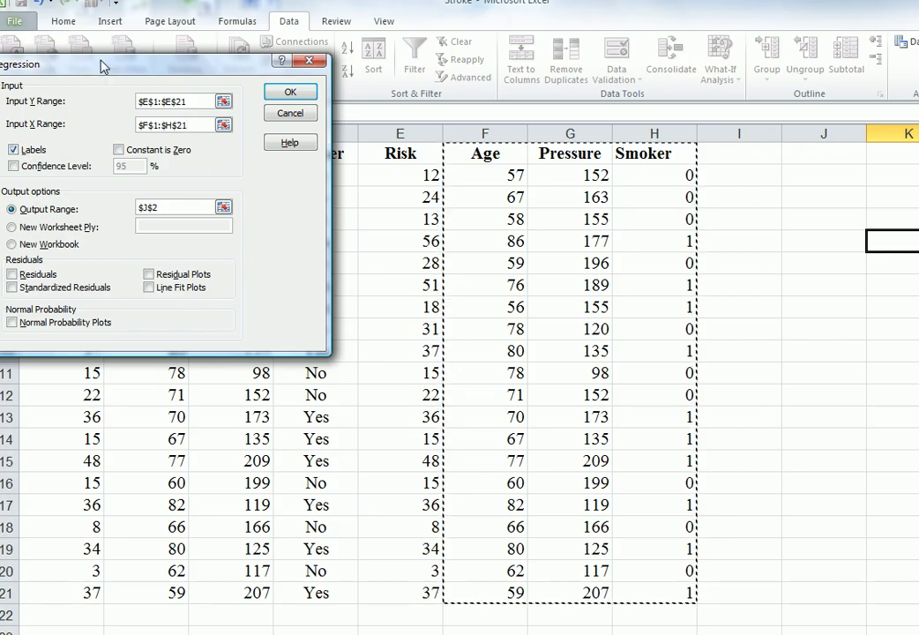
Tick Labels, output to I2, include residuals and all plots, and run the regression
{"action": "left_click_drag", "start_coordinate": [101, 66], "coordinate": [163, 69]}
{"action": "left_click", "coordinate": [74, 152]}
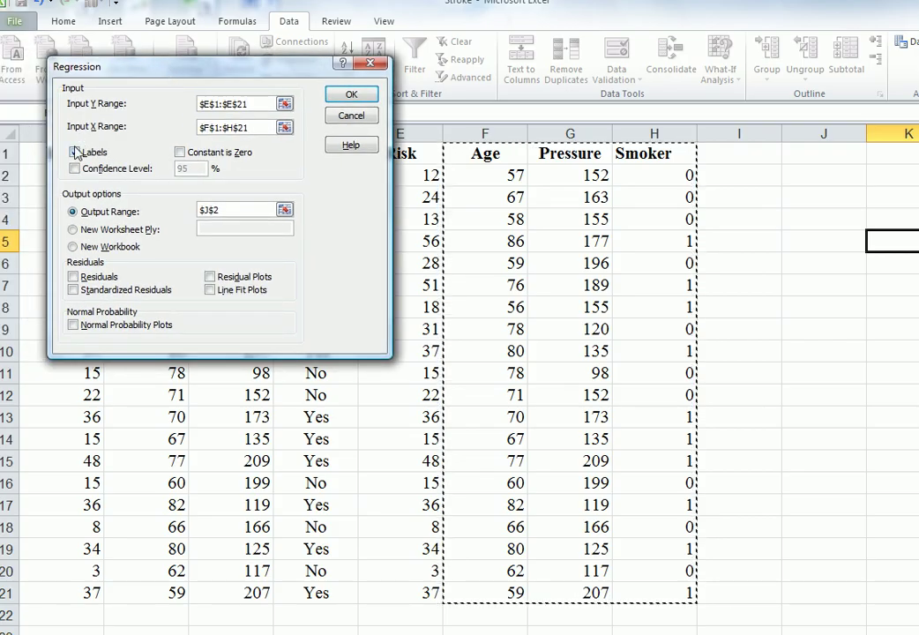
{"action": "left_click", "coordinate": [74, 152]}
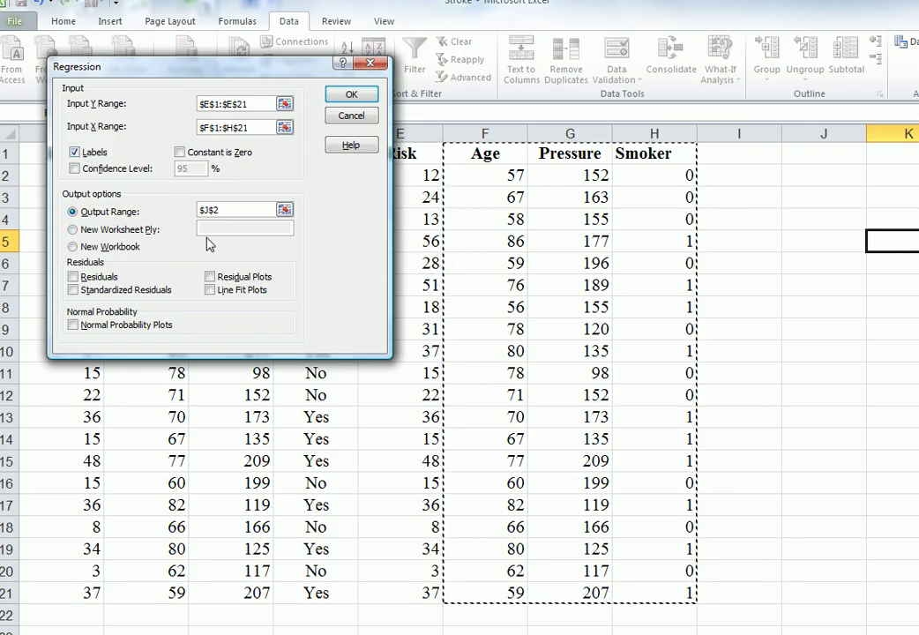
{"action": "left_click", "coordinate": [285, 210]}
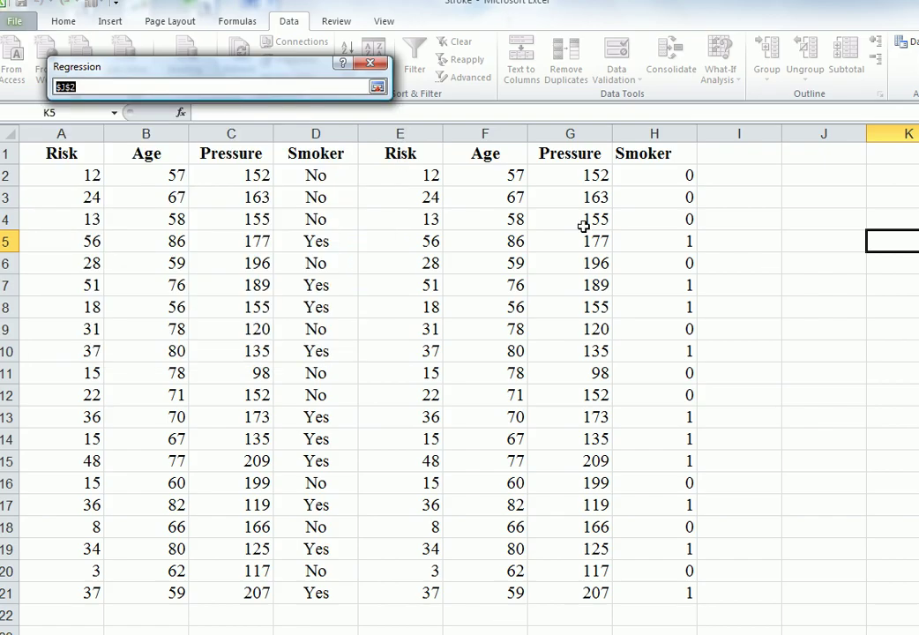
{"action": "left_click", "coordinate": [741, 177]}
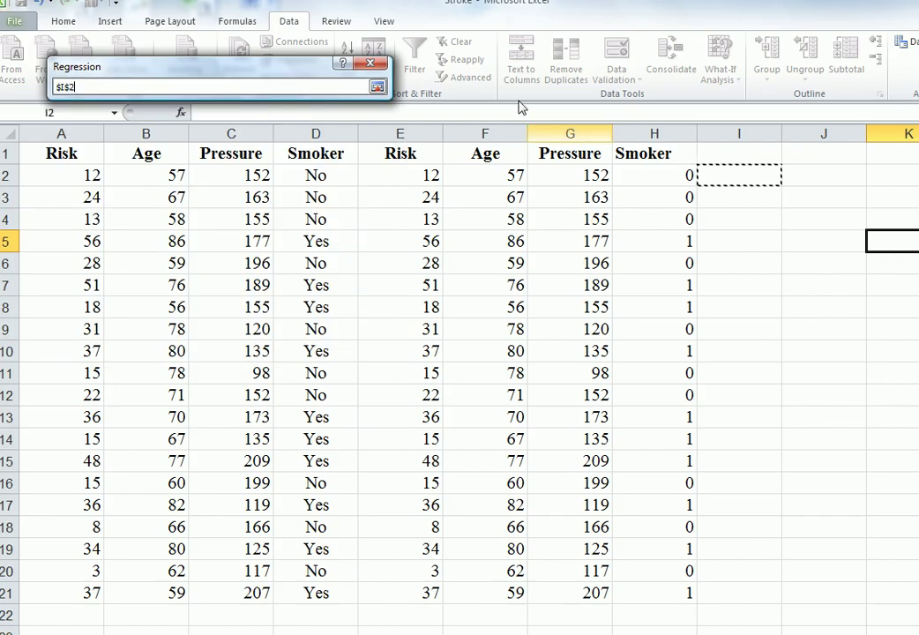
{"action": "left_click", "coordinate": [377, 85]}
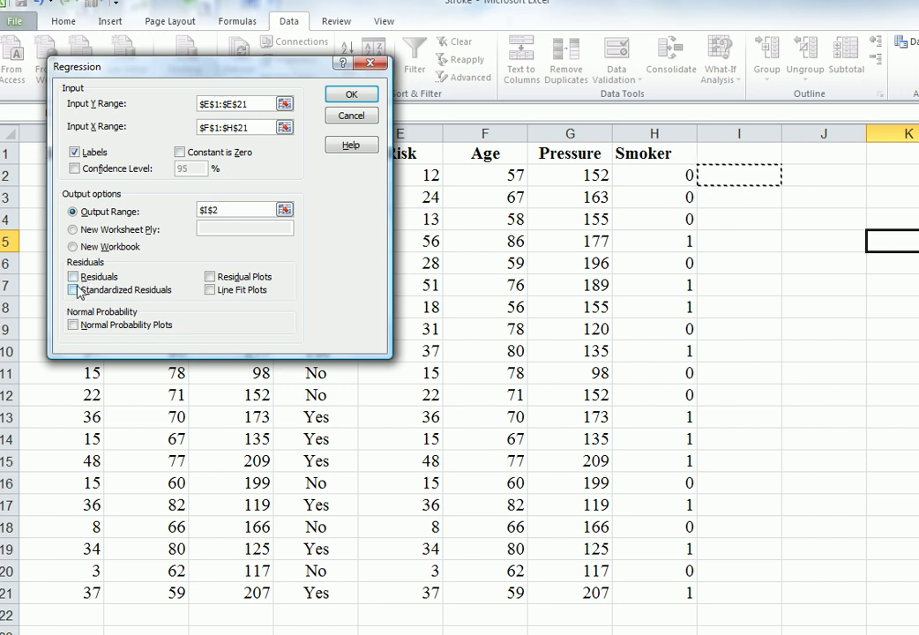
{"action": "left_click", "coordinate": [73, 277]}
{"action": "left_click", "coordinate": [73, 290]}
{"action": "left_click", "coordinate": [210, 277]}
{"action": "left_click", "coordinate": [209, 291]}
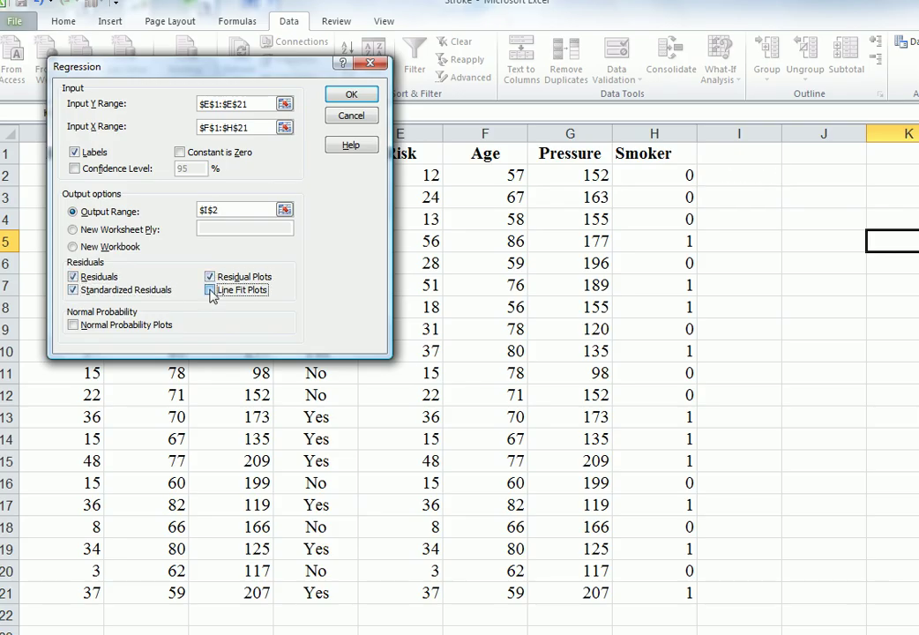
{"action": "left_click", "coordinate": [73, 325]}
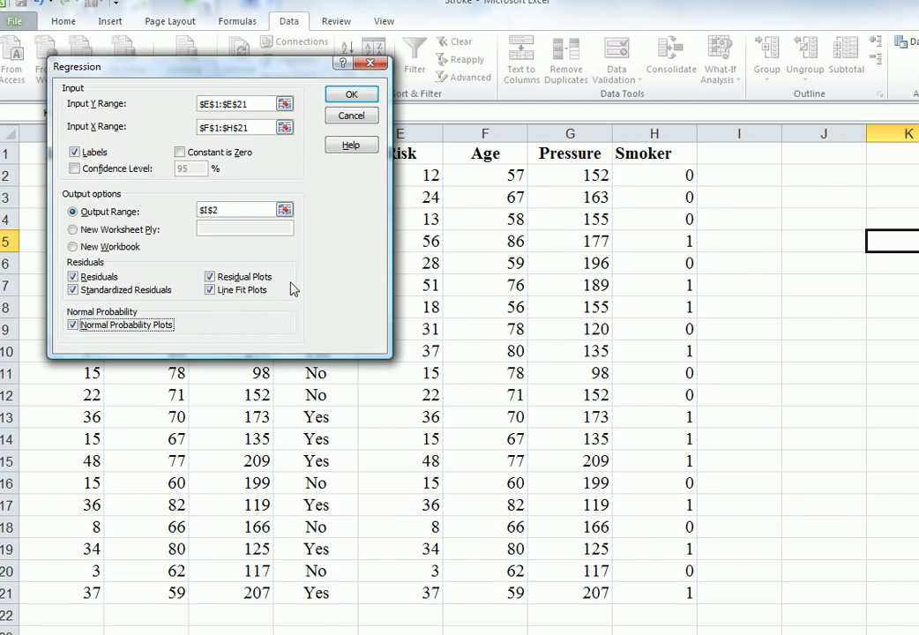
{"action": "left_click", "coordinate": [352, 95]}
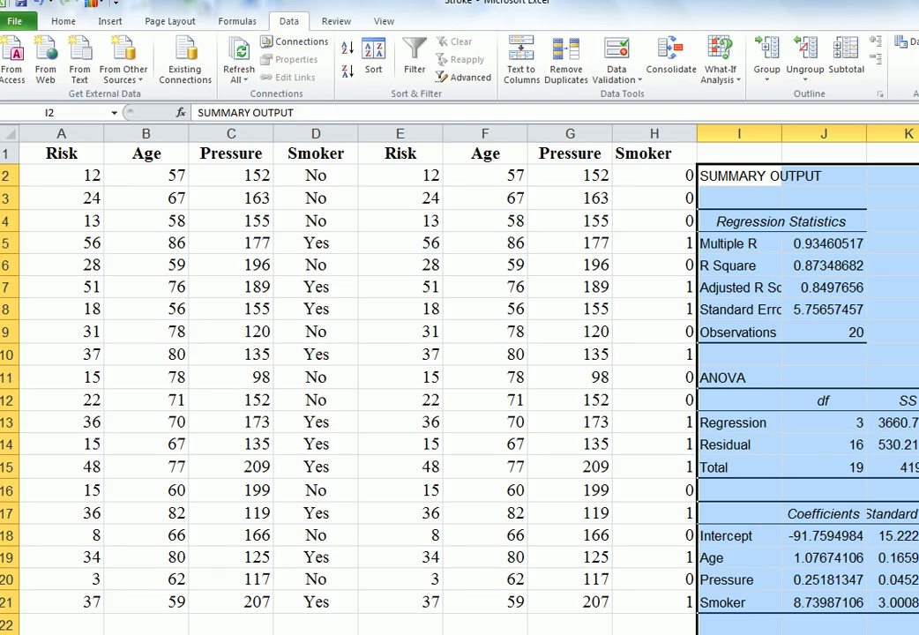
Fill the Adjusted R Square label and value (0.8497656) in I7:J7 with yellow
{"action": "scroll", "coordinate": [459, 379], "scroll_direction": "right", "scroll_amount": 5}
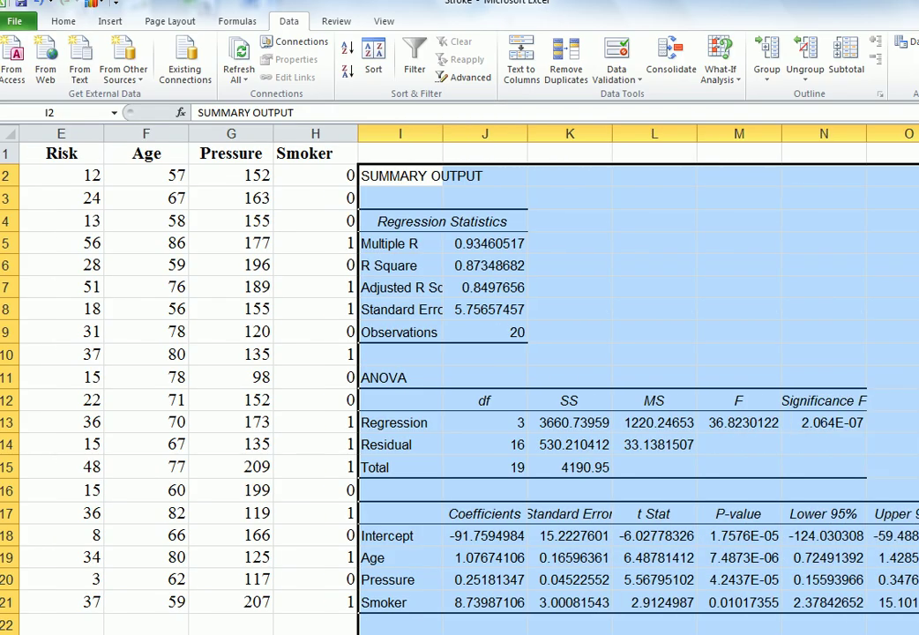
{"action": "scroll", "coordinate": [459, 379], "scroll_direction": "right", "scroll_amount": 1}
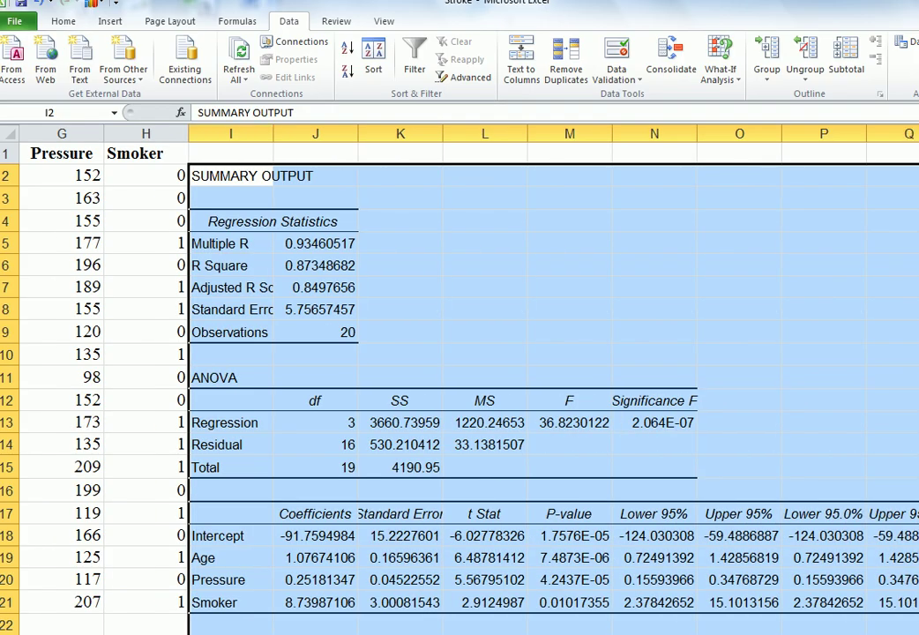
{"action": "scroll", "coordinate": [458, 380], "scroll_direction": "down", "scroll_amount": 1}
{"action": "scroll", "coordinate": [459, 379], "scroll_direction": "down", "scroll_amount": 1}
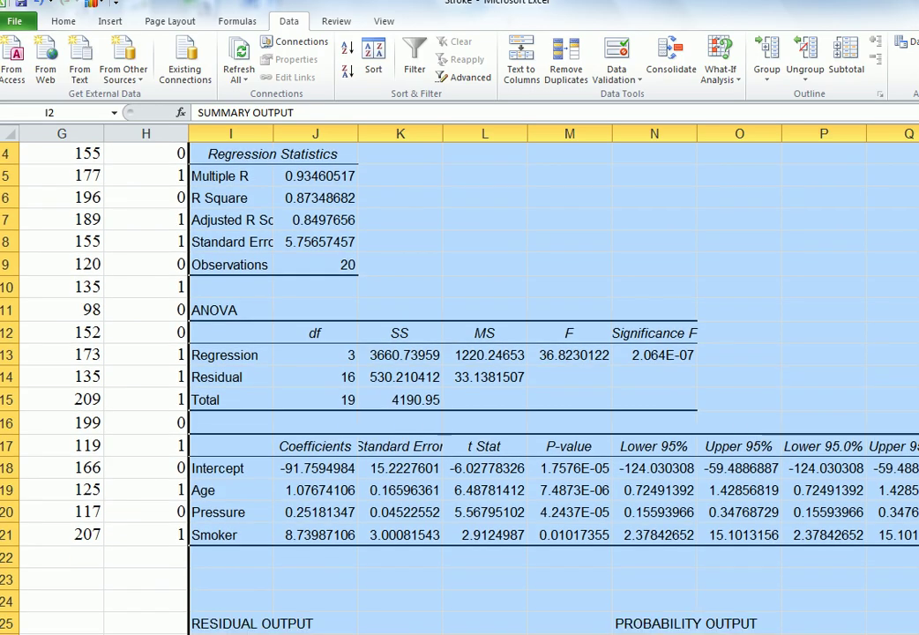
{"action": "left_click", "coordinate": [140, 221]}
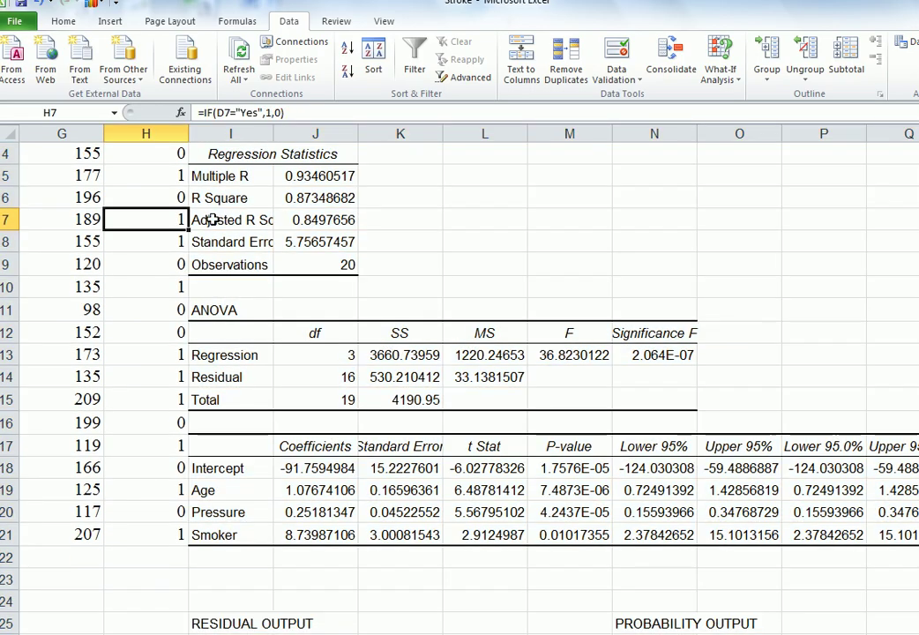
{"action": "left_click_drag", "start_coordinate": [208, 220], "coordinate": [292, 220]}
{"action": "right_click", "coordinate": [293, 219]}
{"action": "left_click", "coordinate": [416, 233]}
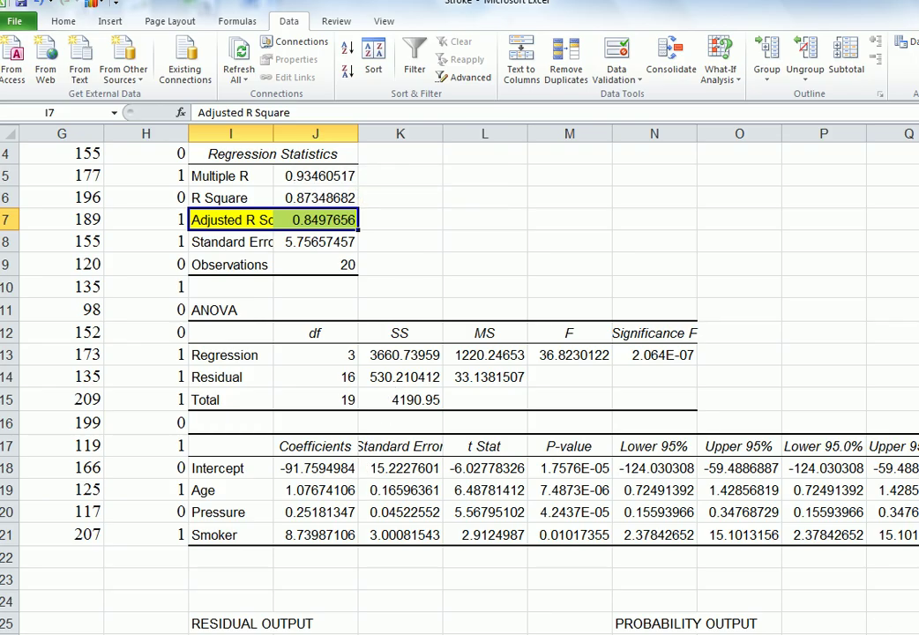
Fill the Age, Pressure and Smoker P-values in M19:M21 with yellow
{"action": "scroll", "coordinate": [459, 379], "scroll_direction": "up", "scroll_amount": 1}
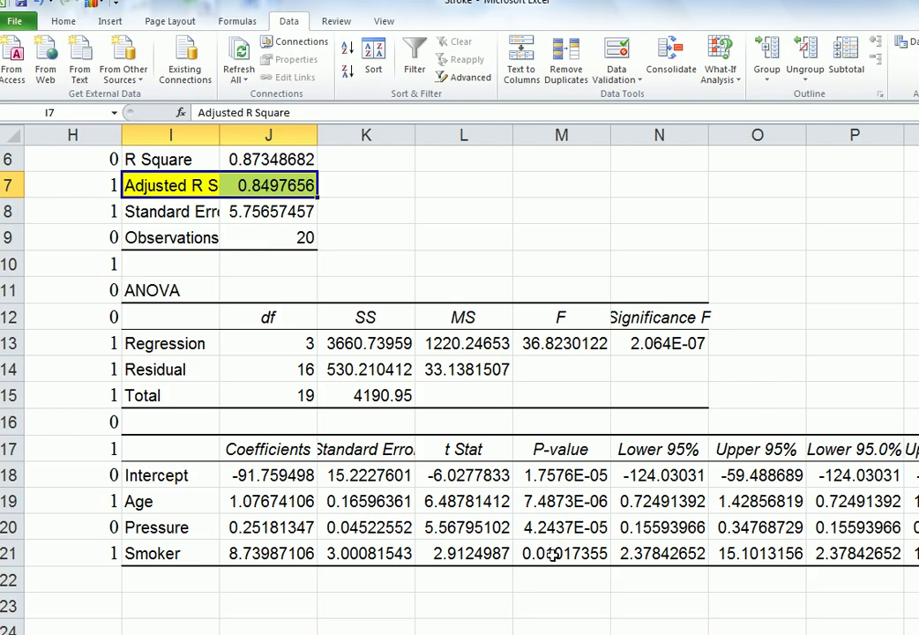
{"action": "left_click_drag", "start_coordinate": [561, 502], "coordinate": [562, 551]}
{"action": "right_click", "coordinate": [563, 529]}
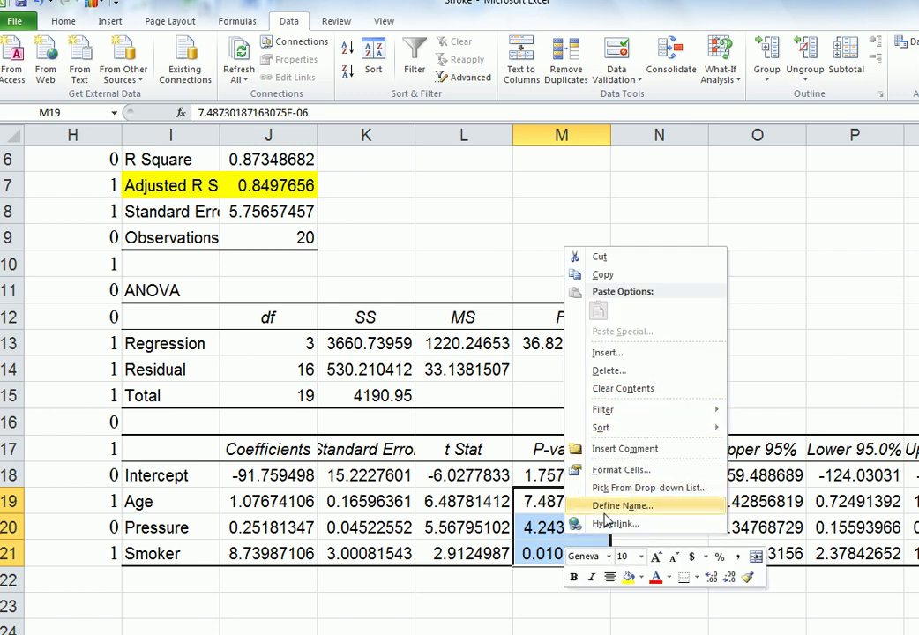
{"action": "left_click", "coordinate": [628, 577]}
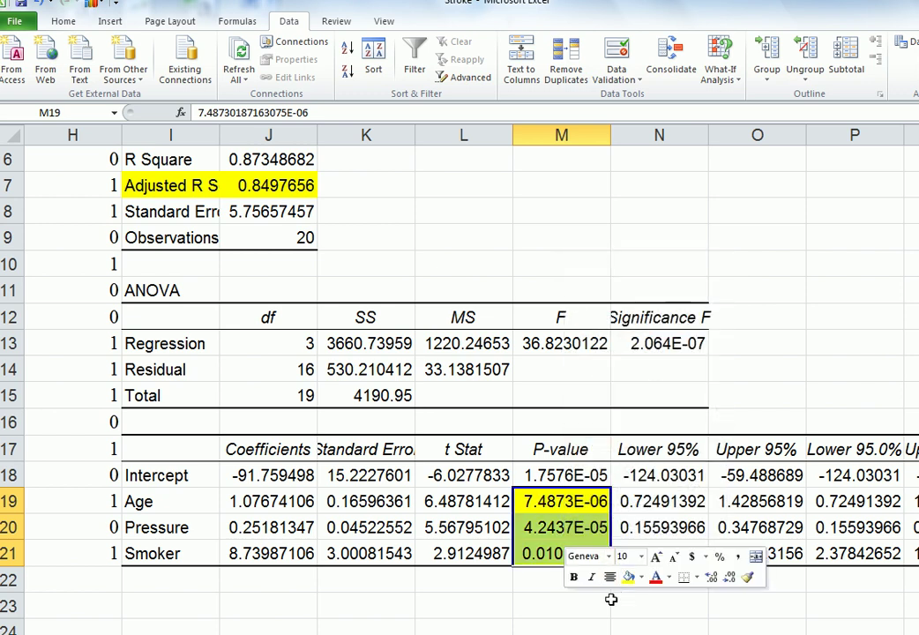
{"action": "left_click", "coordinate": [606, 603]}
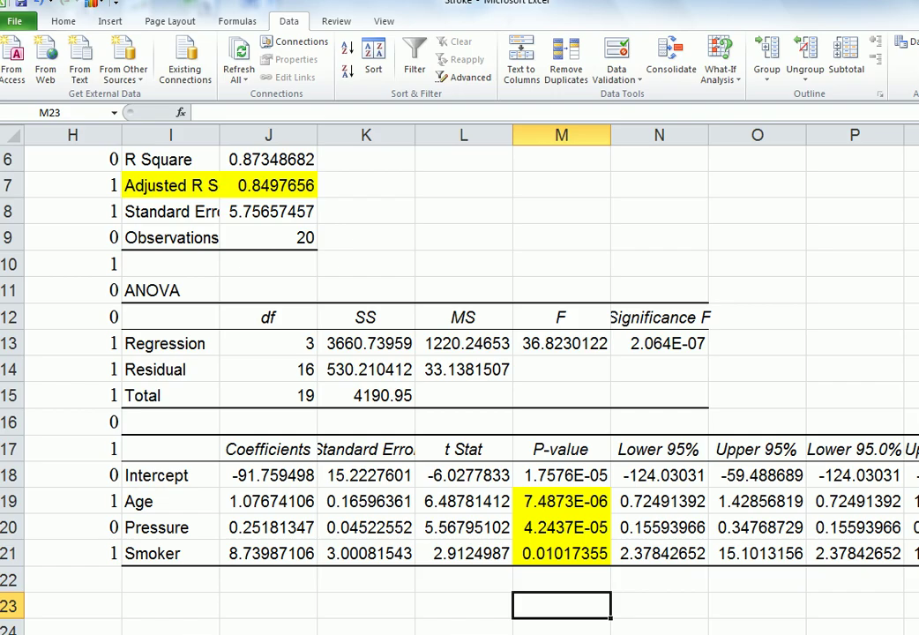
{"action": "scroll", "coordinate": [292, 481], "scroll_direction": "down", "scroll_amount": 2}
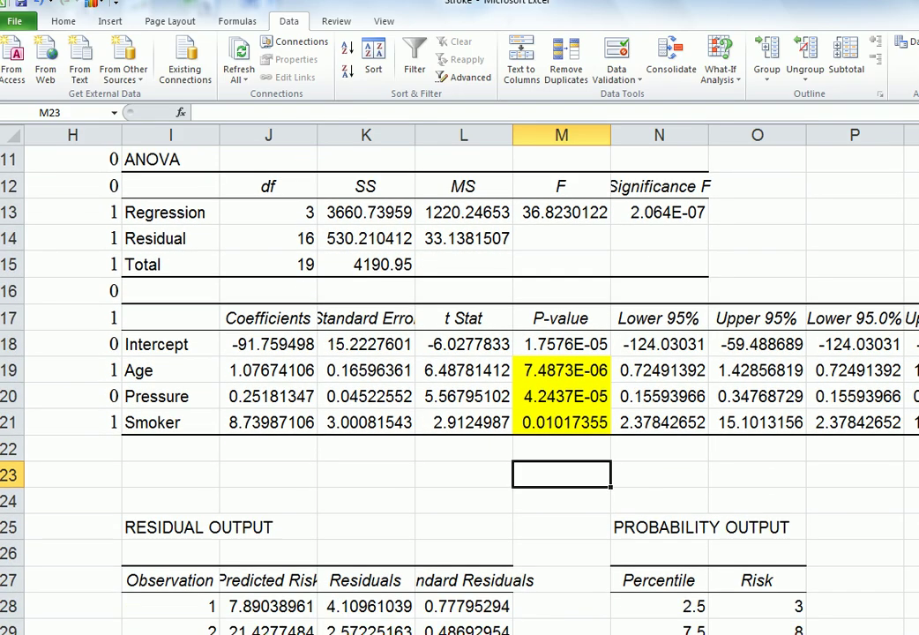
Type 'predicted risk = -91.759 + 1.0767*Age + 0.2518*Pressure +8.739*D' in I23
{"action": "left_click", "coordinate": [187, 471]}
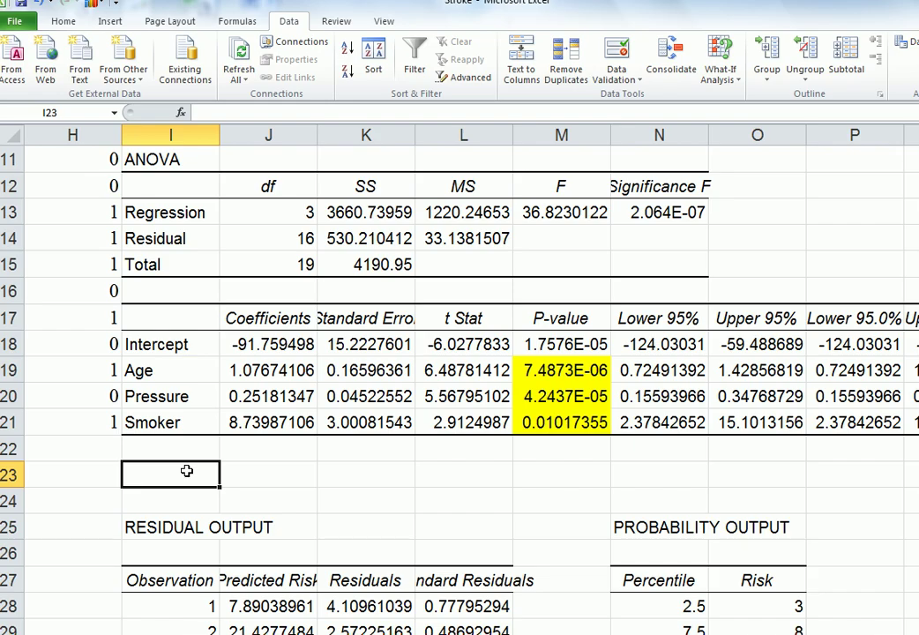
{"action": "type", "text": "predicted"}
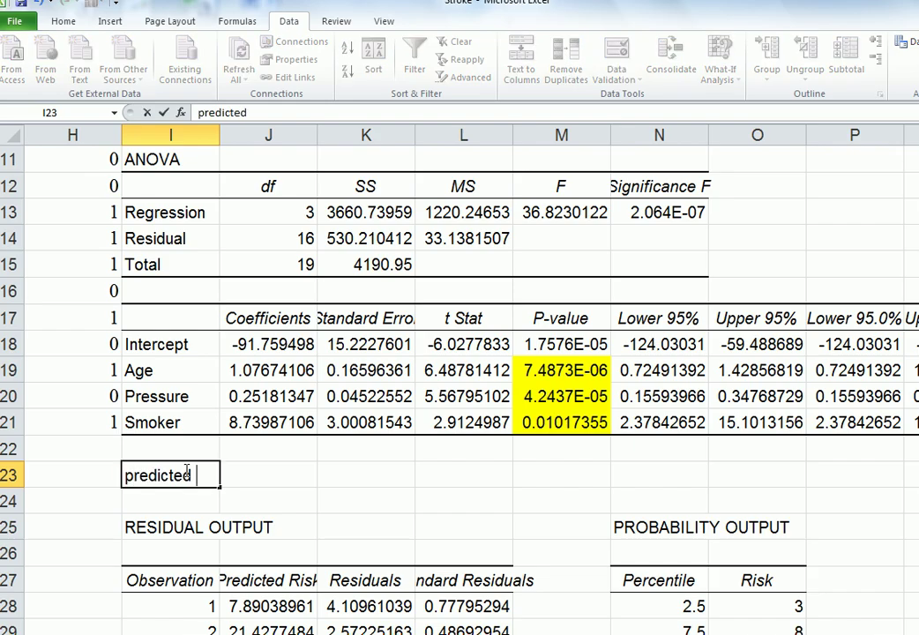
{"action": "type", "text": " risk = -91"}
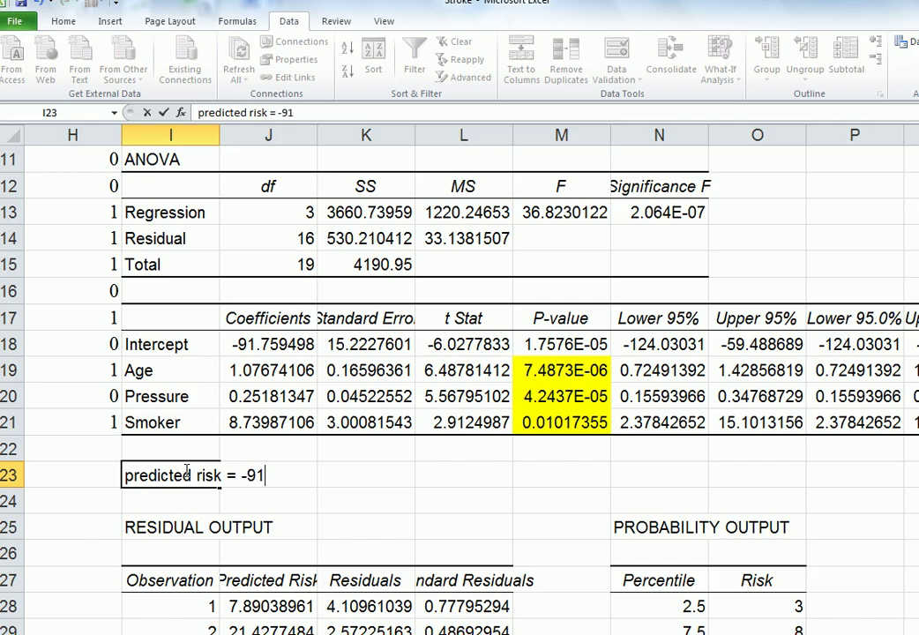
{"action": "type", "text": ".759 +"}
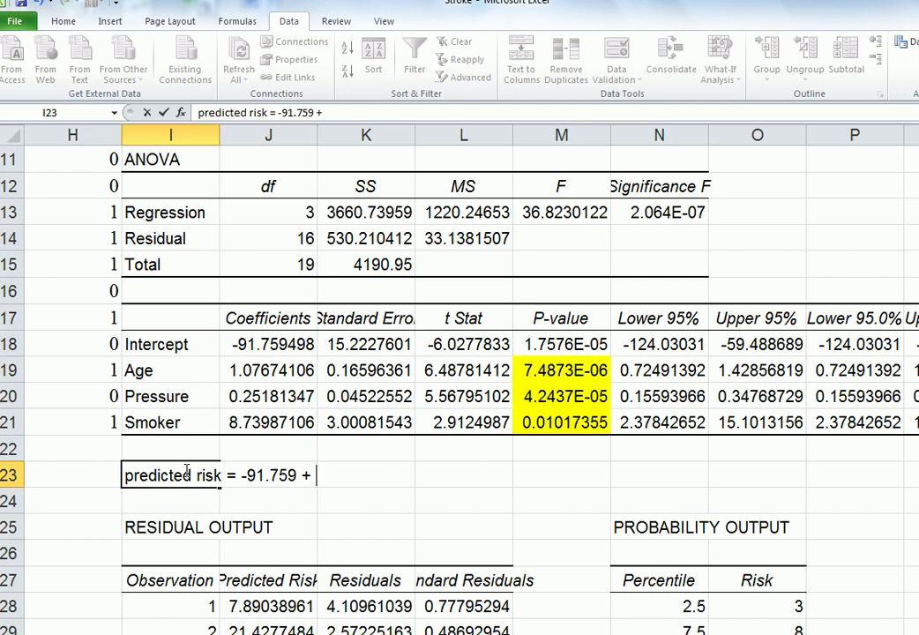
{"action": "type", "text": " 1.0767 + 0."}
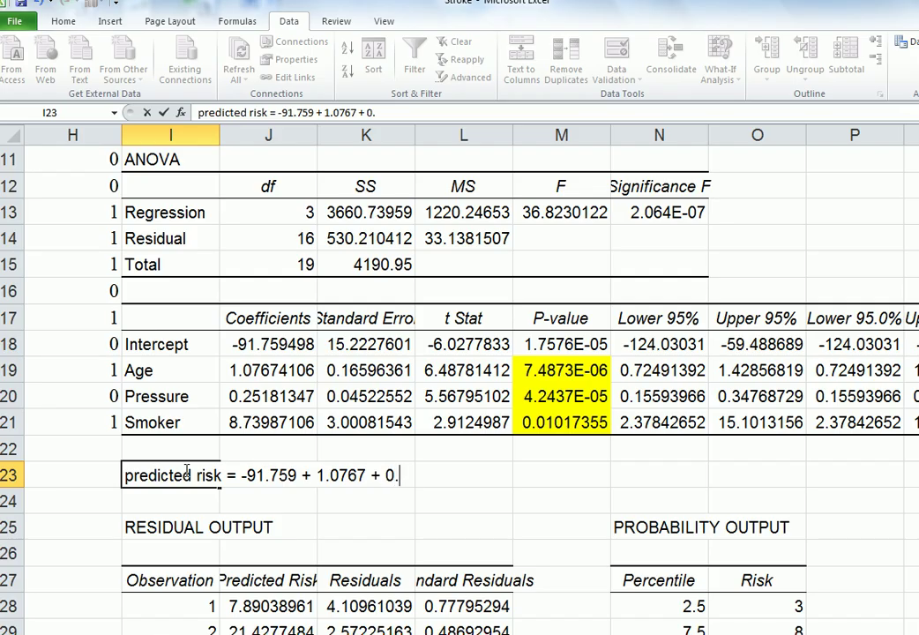
{"action": "type", "text": "2518"}
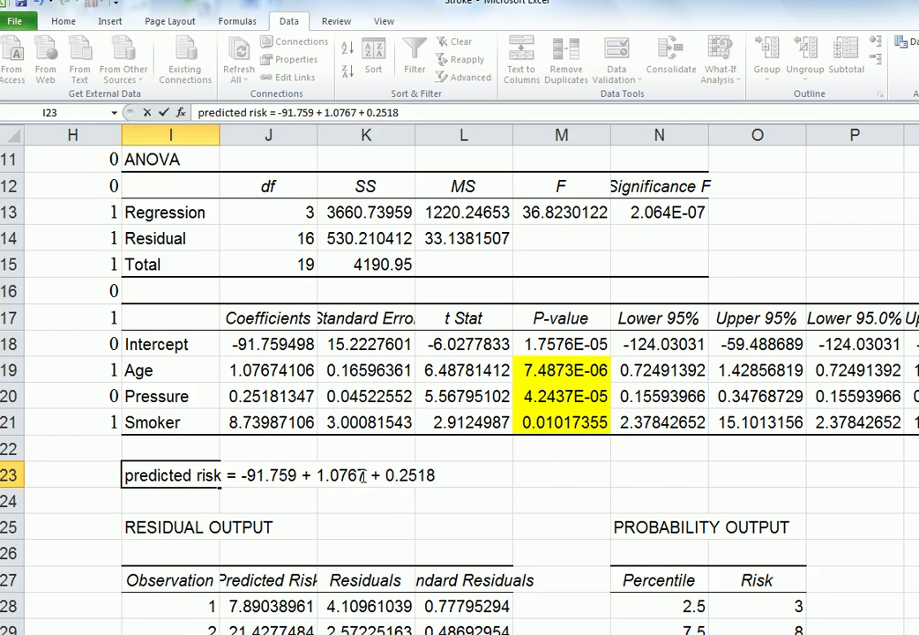
{"action": "left_click", "coordinate": [362, 476]}
{"action": "type", "text": "*Age + 0.2518"}
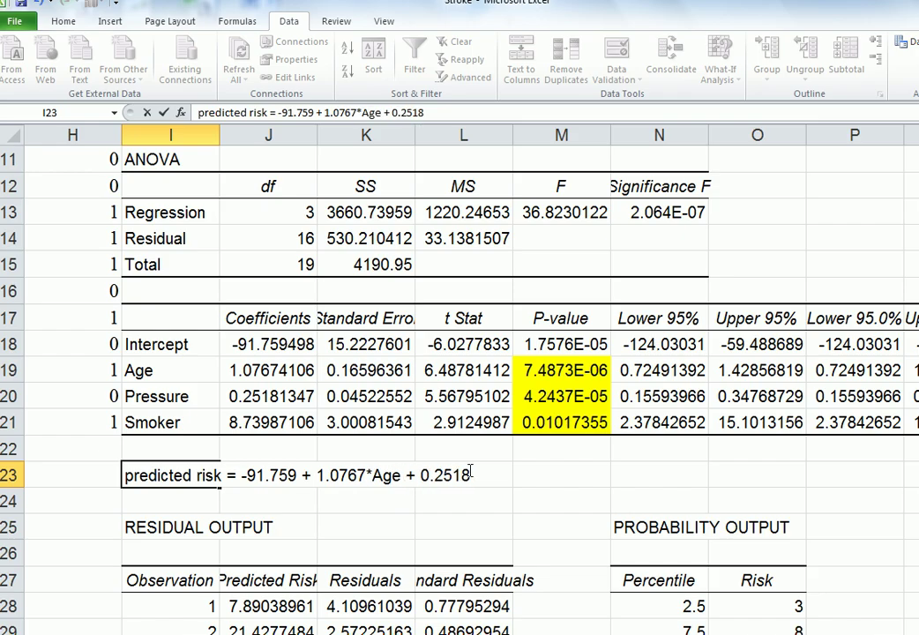
{"action": "type", "text": "*Pressure"}
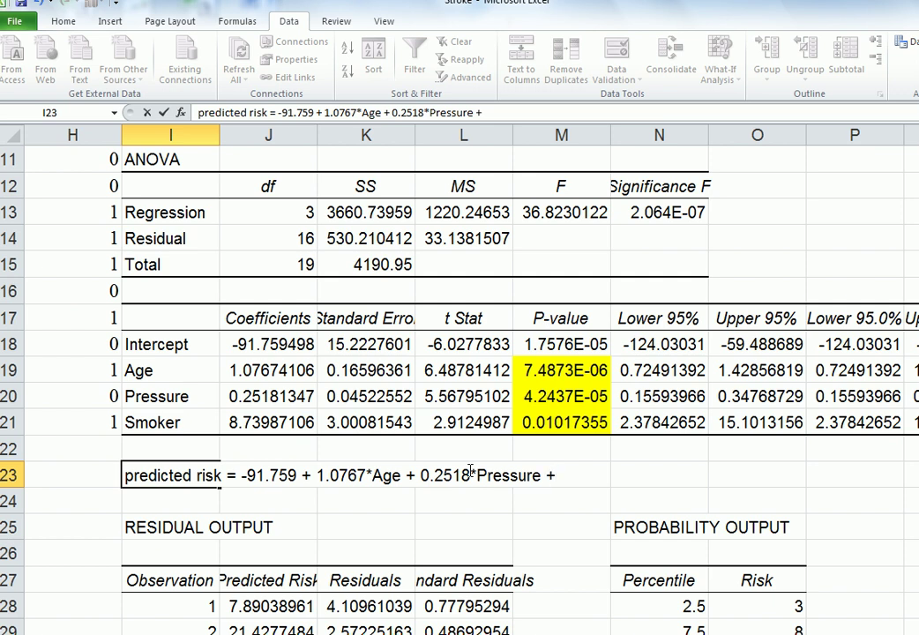
{"action": "type", "text": " +8.739"}
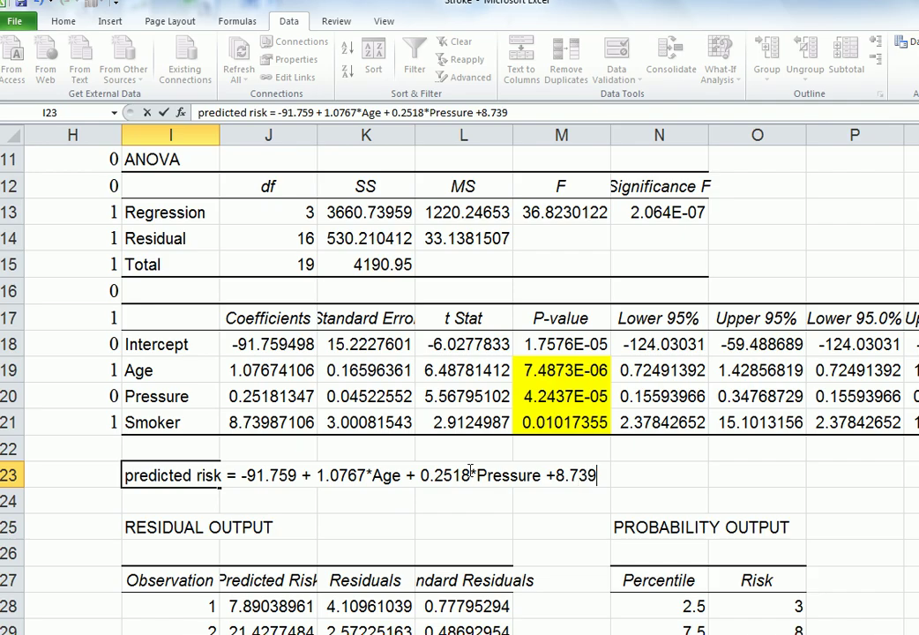
{"action": "type", "text": "*D"}
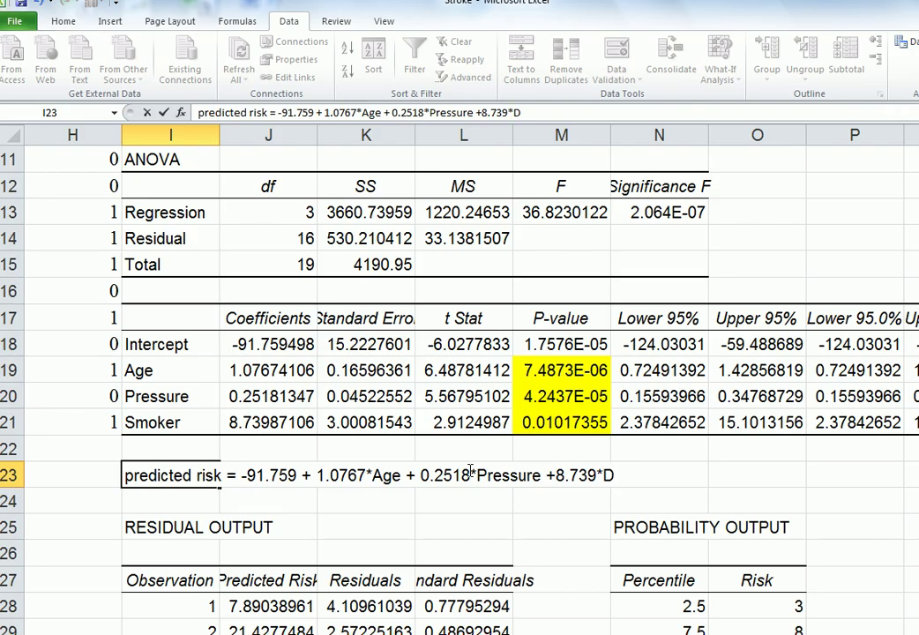